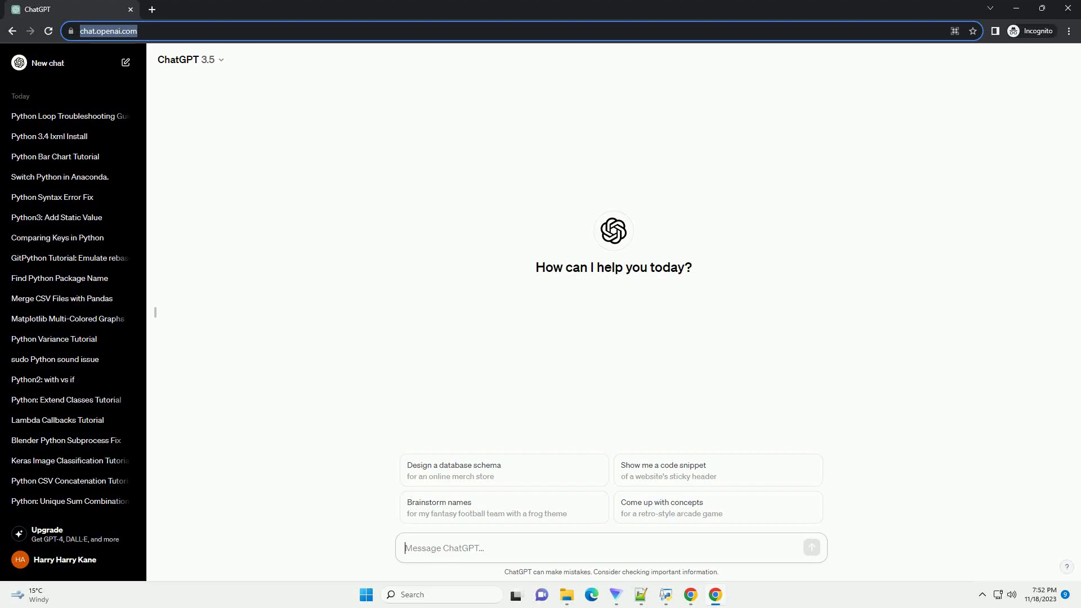
pyautogui.write('write an informative tutorial about Take sequence of values from a python list with code example')
# Step: Send the prompt requesting a tutorial with code on taking a sequence of values from a Python list
pyautogui.press('Return')
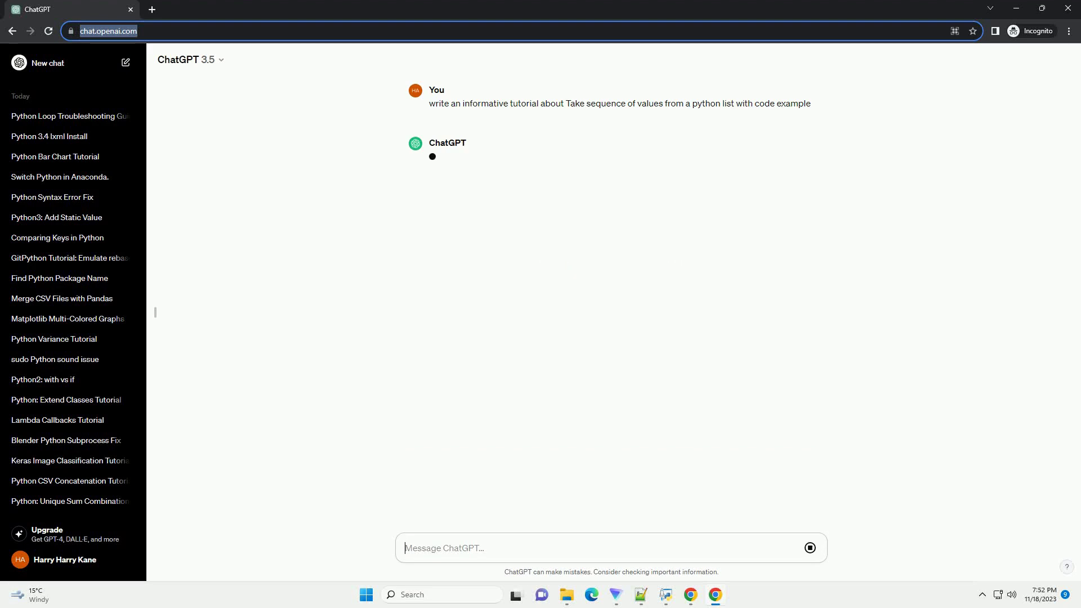